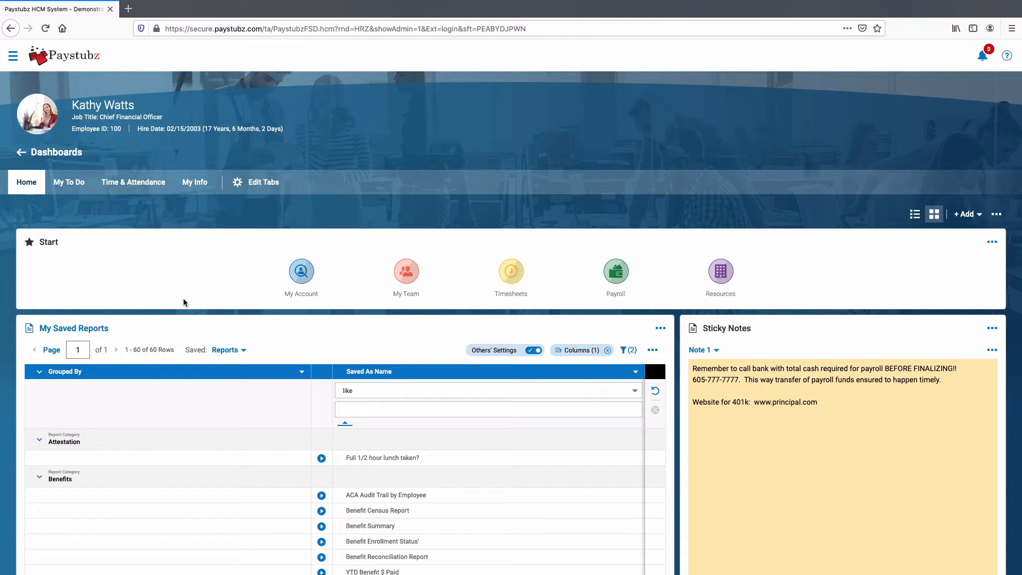
# - From Payroll > Process Payroll, open payroll prep for Bi-Weekly Regular 08/21/2020
pyautogui.click(616, 276)
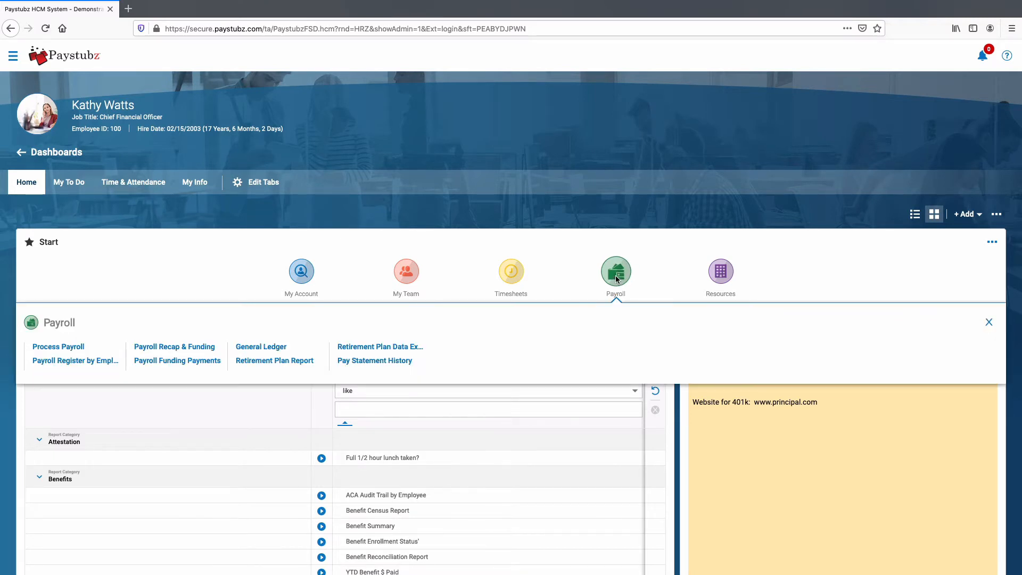
pyautogui.click(68, 349)
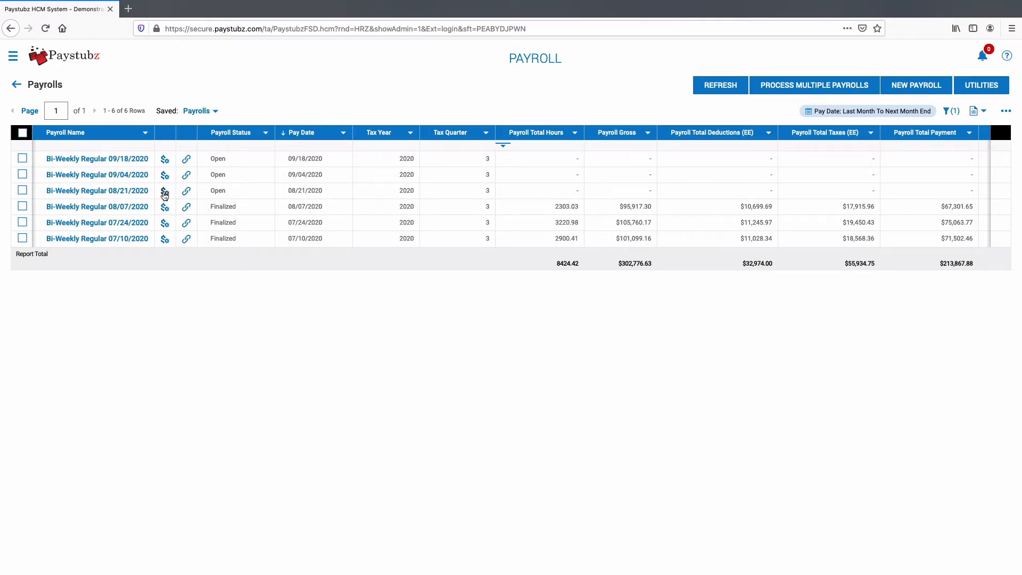
pyautogui.click(165, 193)
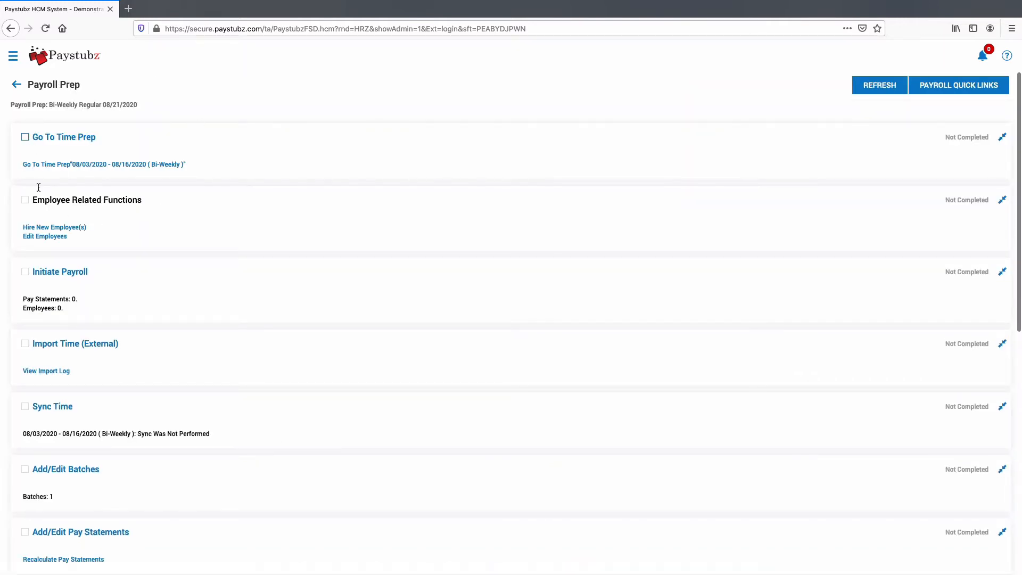
# - Go to Time Prep and open the Unapproved Report for the 08/03–08/16/2020 timesheets
pyautogui.click(64, 140)
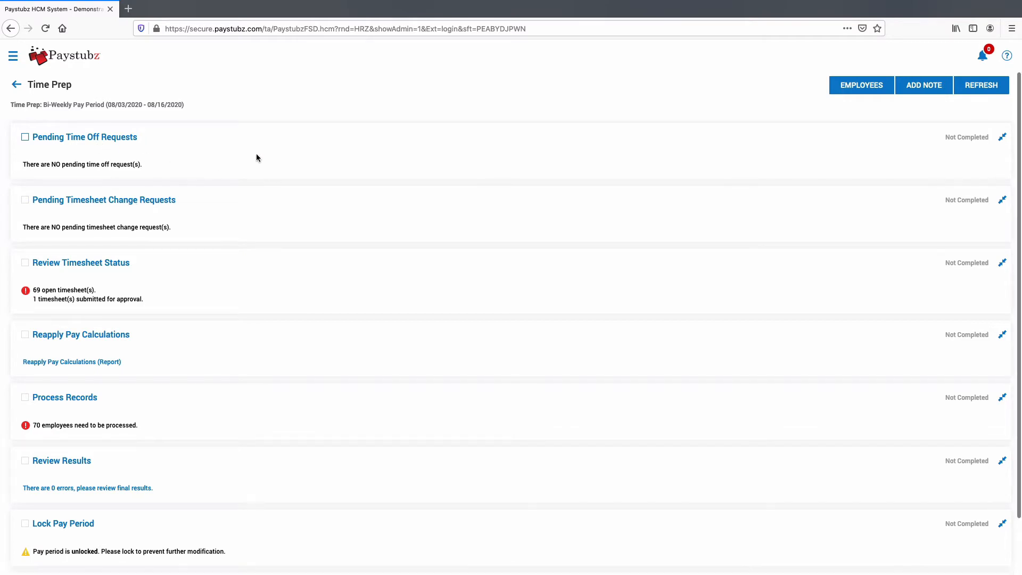
pyautogui.moveTo(106, 105); pyautogui.dragTo(219, 103)
pyautogui.click(246, 171)
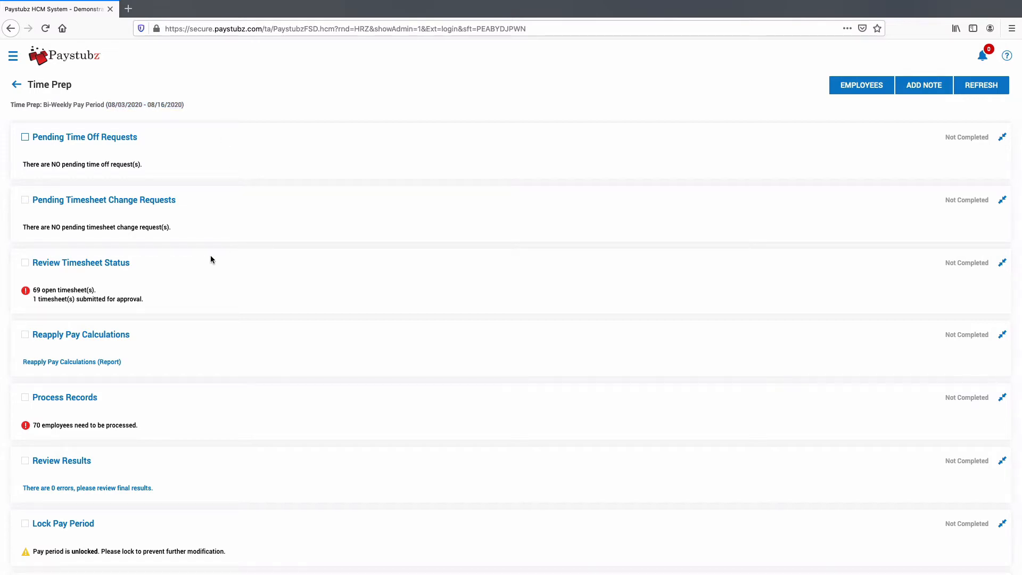
pyautogui.click(100, 267)
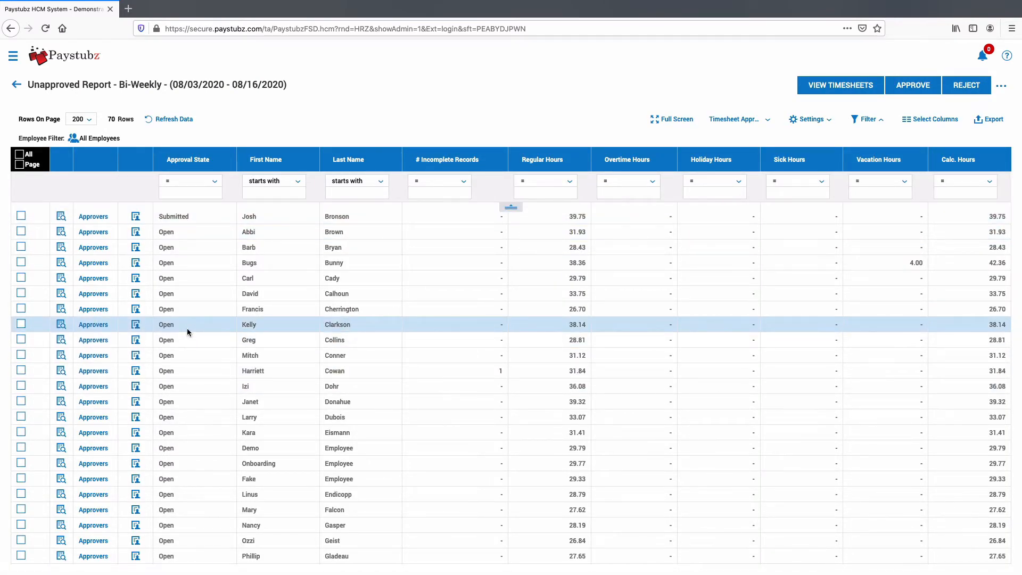
# - Approve 69 of 70 timesheets, skip the incomplete one, and open it for editing
pyautogui.click(18, 167)
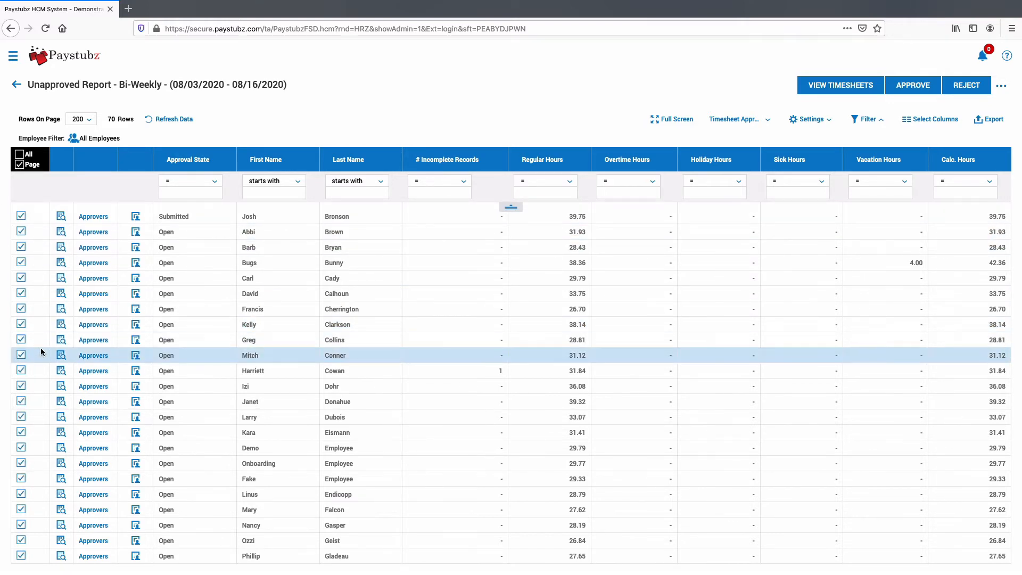
pyautogui.scroll(-4, 47, 476)
pyautogui.scroll(-8, 47, 475)
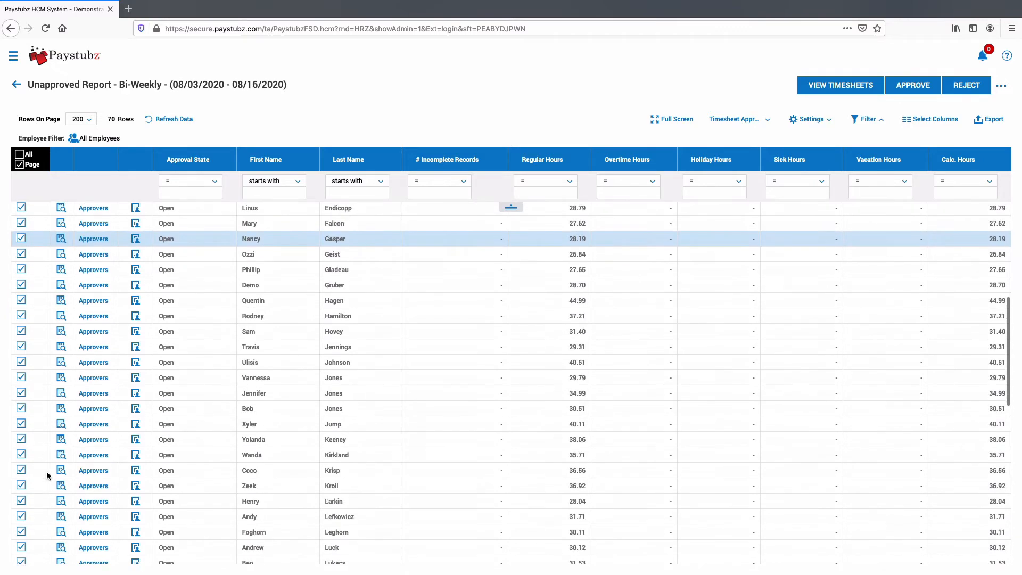
pyautogui.scroll(7, 47, 475)
pyautogui.scroll(5, 218, 354)
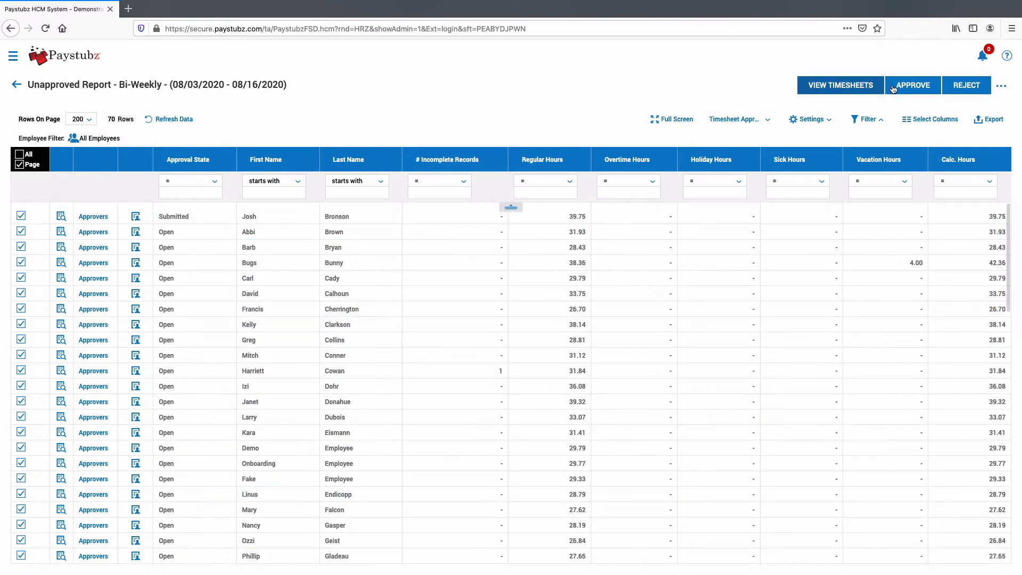
pyautogui.click(911, 86)
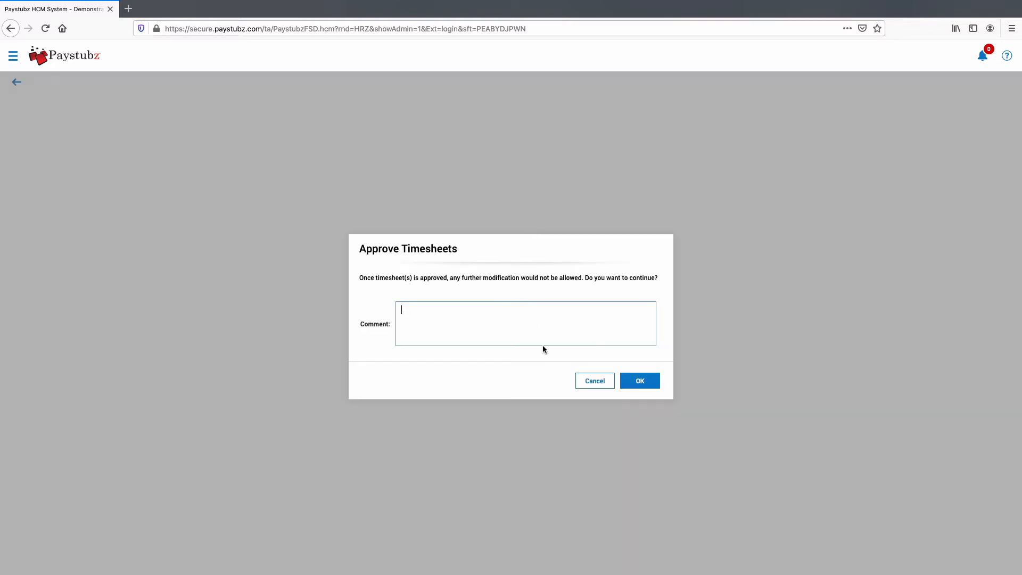
pyautogui.click(644, 387)
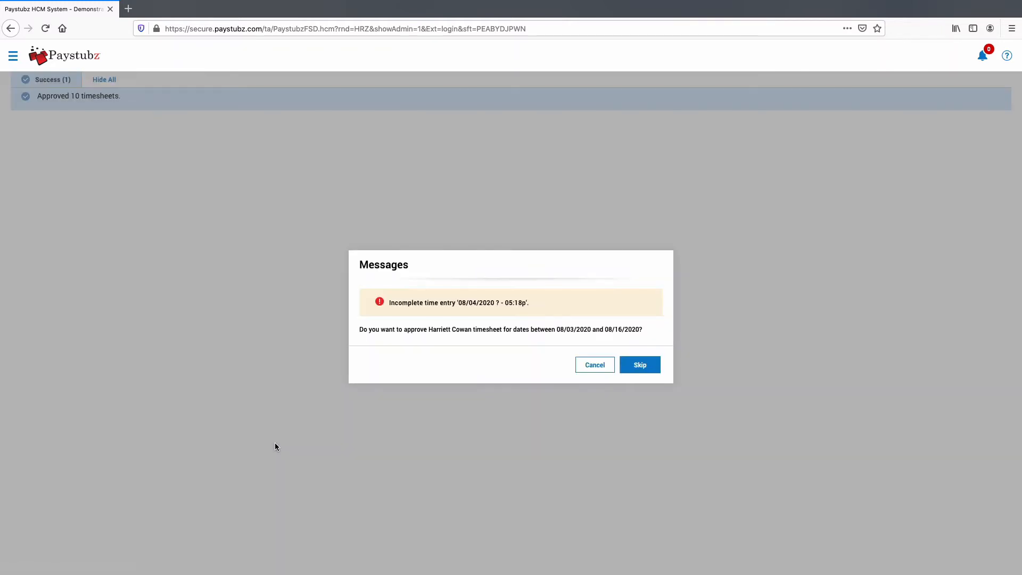
pyautogui.click(641, 366)
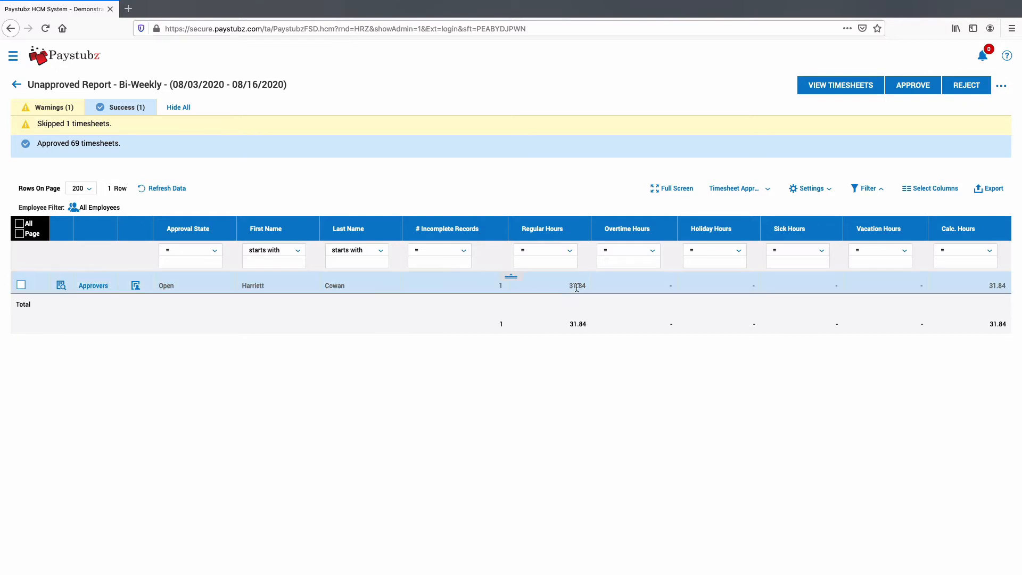
pyautogui.click(61, 286)
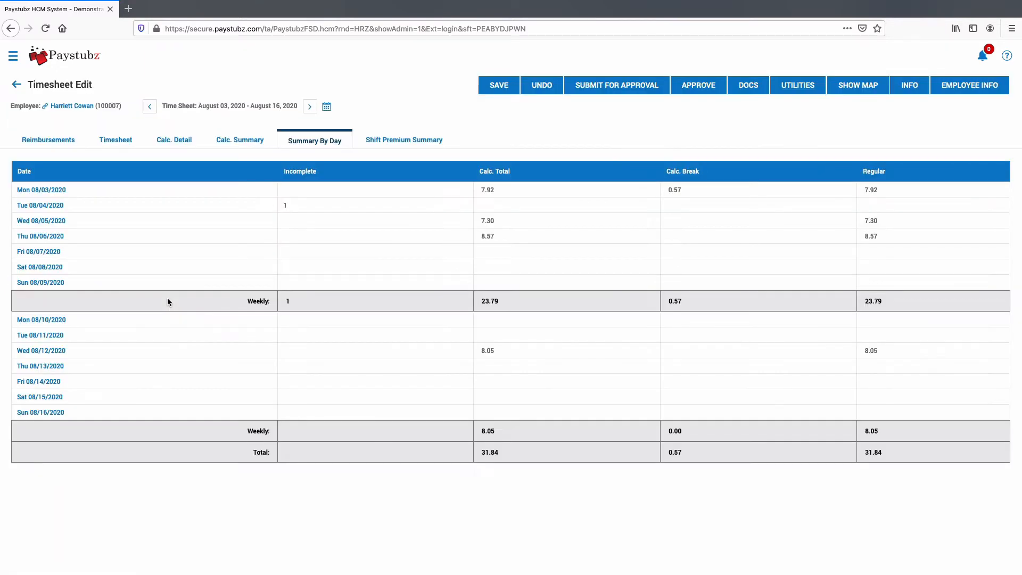
# - Give Tue 08/04/2020 an 8a start time, then save and approve the 9.30-hour timesheet
pyautogui.click(49, 208)
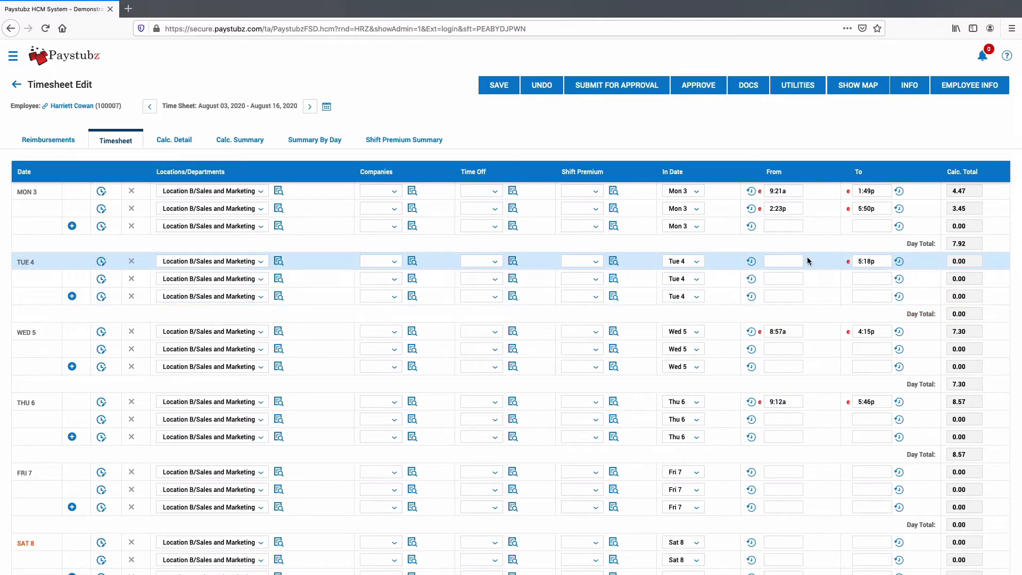
pyautogui.click(781, 260)
pyautogui.write('8a')
pyautogui.click(495, 85)
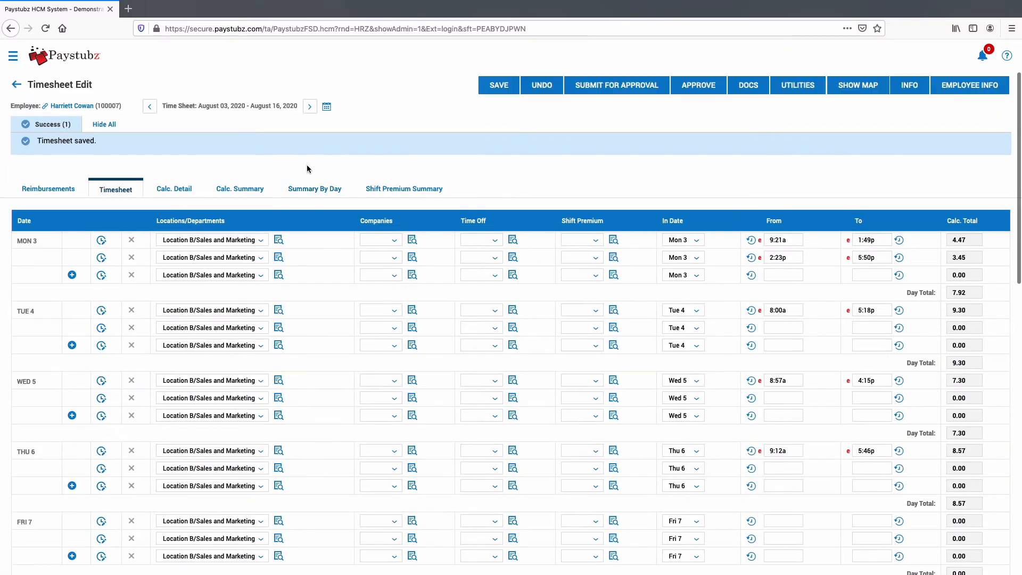
pyautogui.click(707, 84)
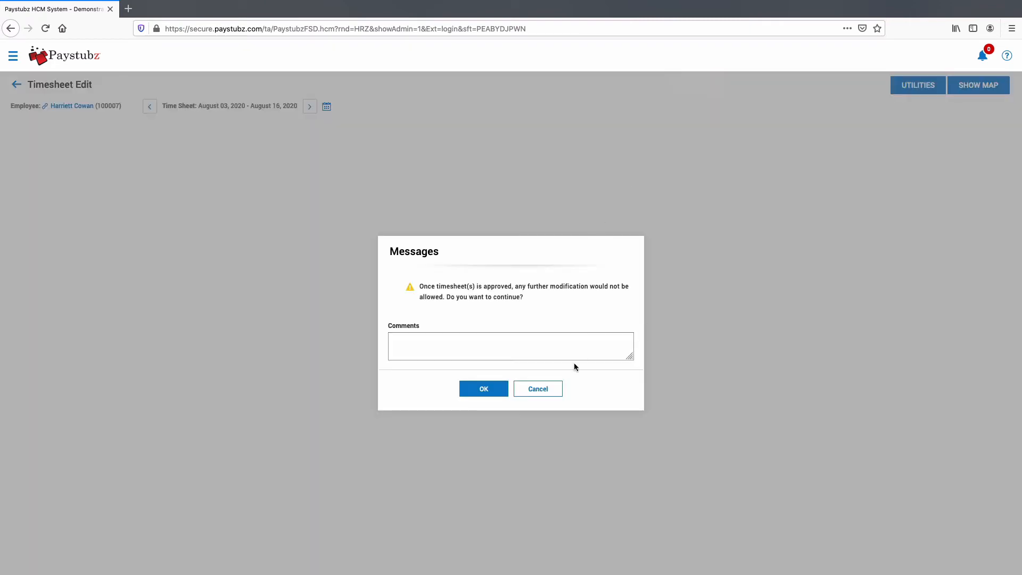
pyautogui.click(483, 388)
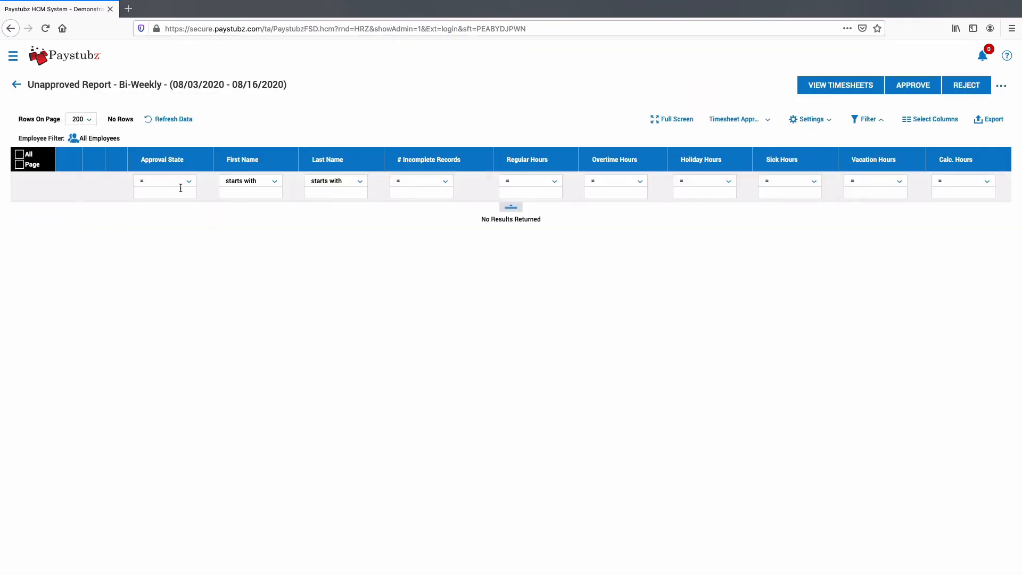
# - Reapply pay calculations for the 08/03–08/16/2020 pay period
pyautogui.click(16, 85)
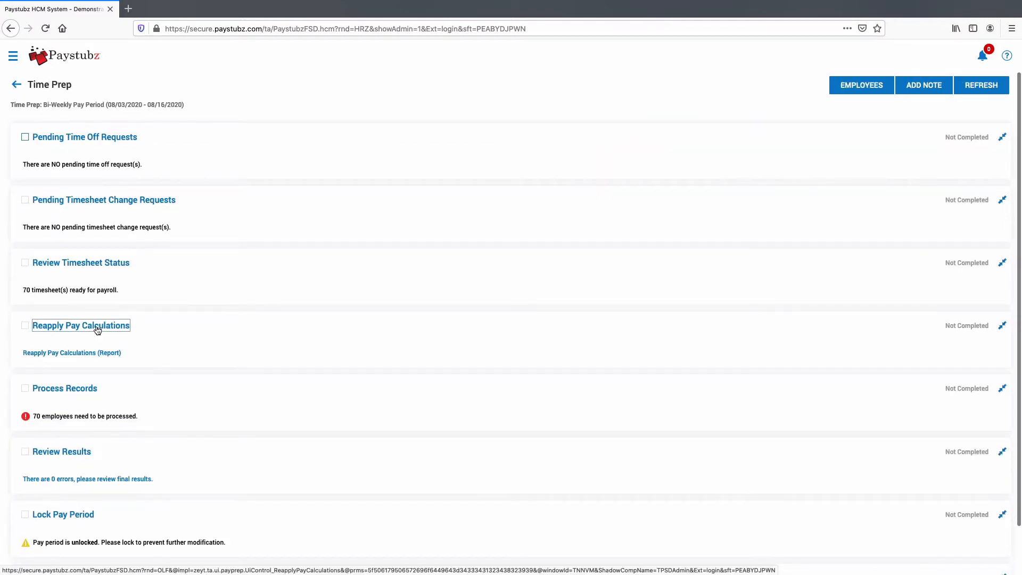
pyautogui.click(98, 327)
pyautogui.click(643, 347)
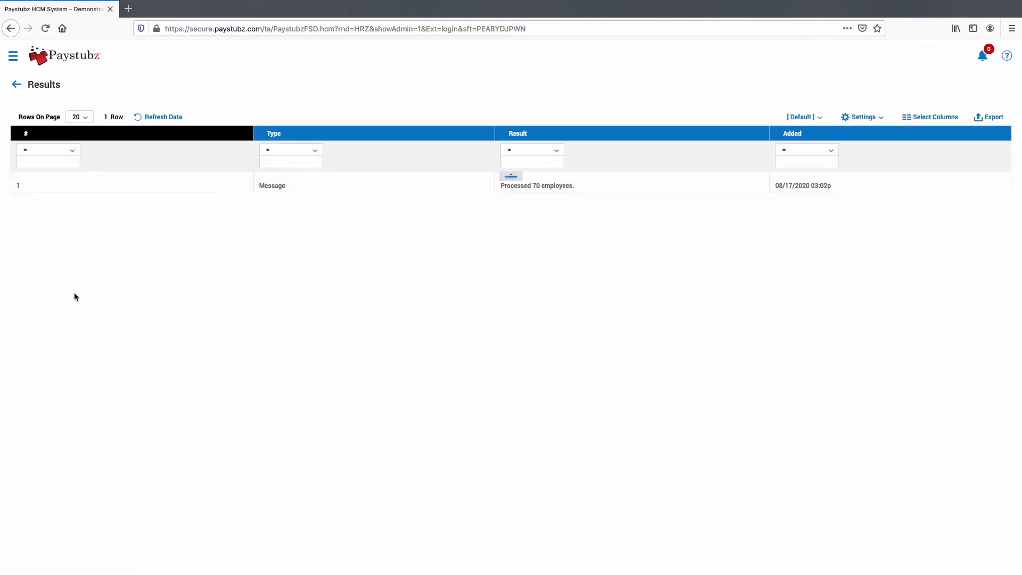
# - Process time records for all 70 employee pay periods
pyautogui.click(16, 85)
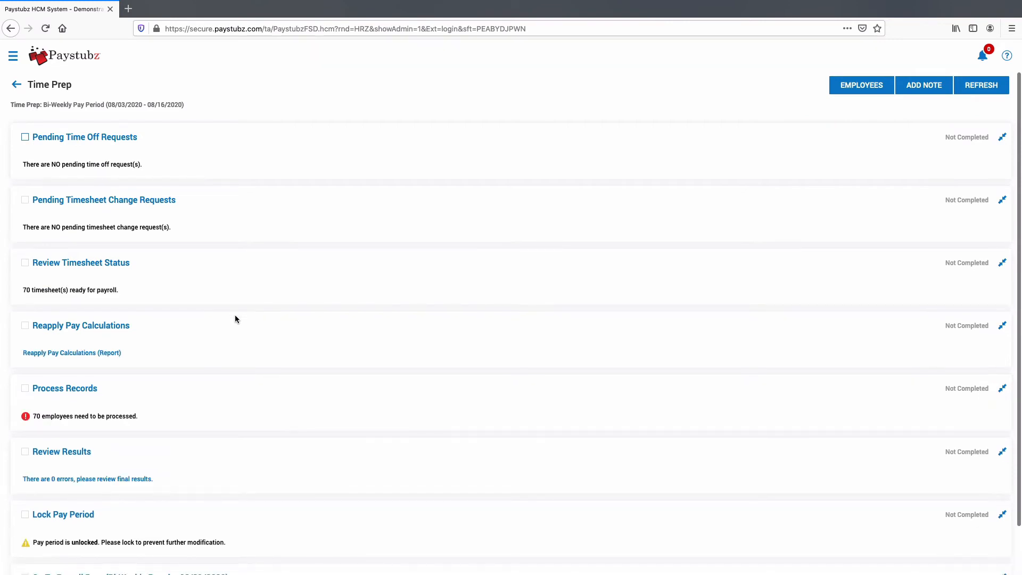
pyautogui.click(82, 394)
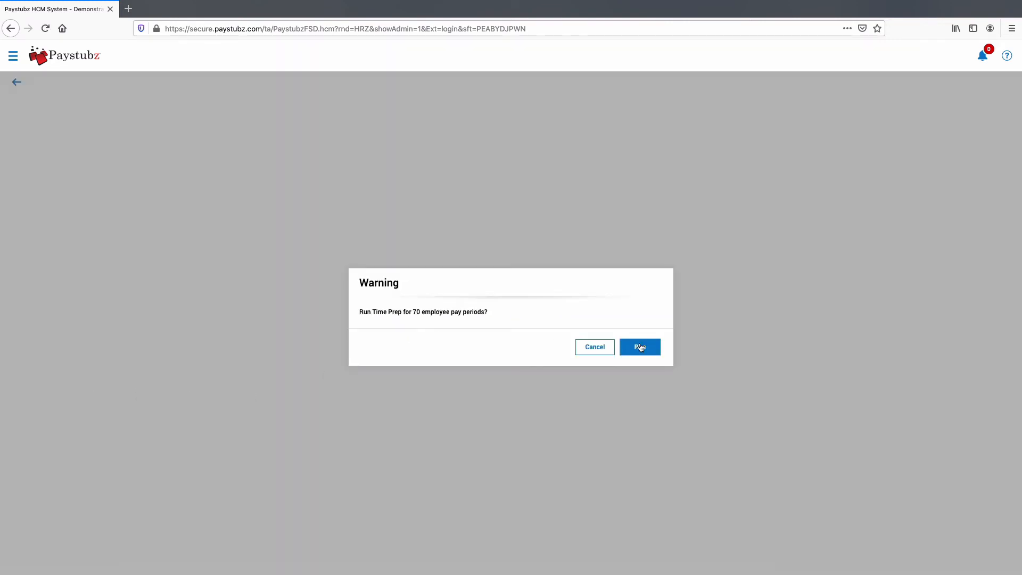
pyautogui.click(640, 347)
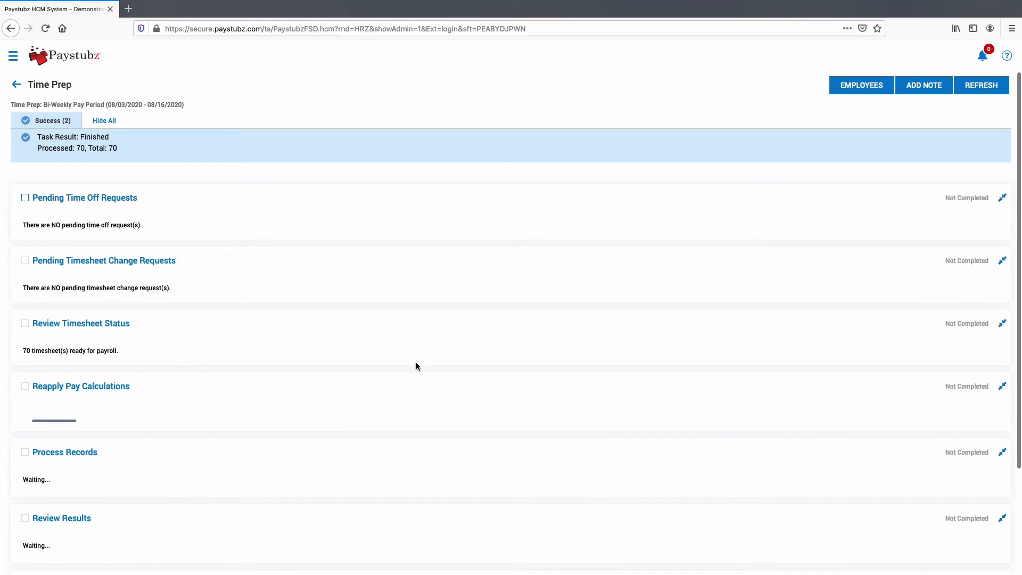
# - Lock the Bi-Weekly 08/03–08/16/2020 pay period, confirming with Yes
pyautogui.scroll(-2, 214, 424)
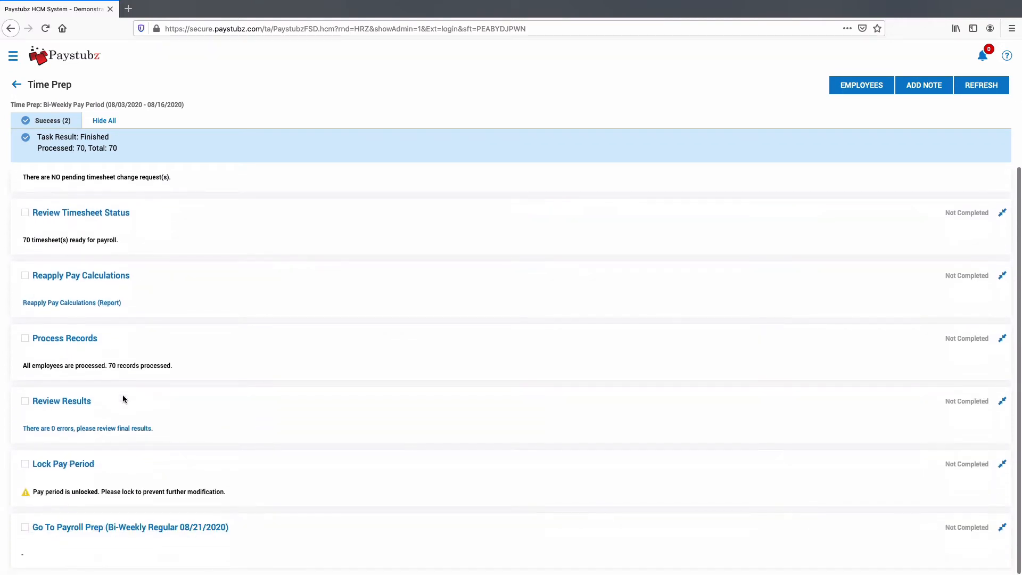
pyautogui.click(73, 464)
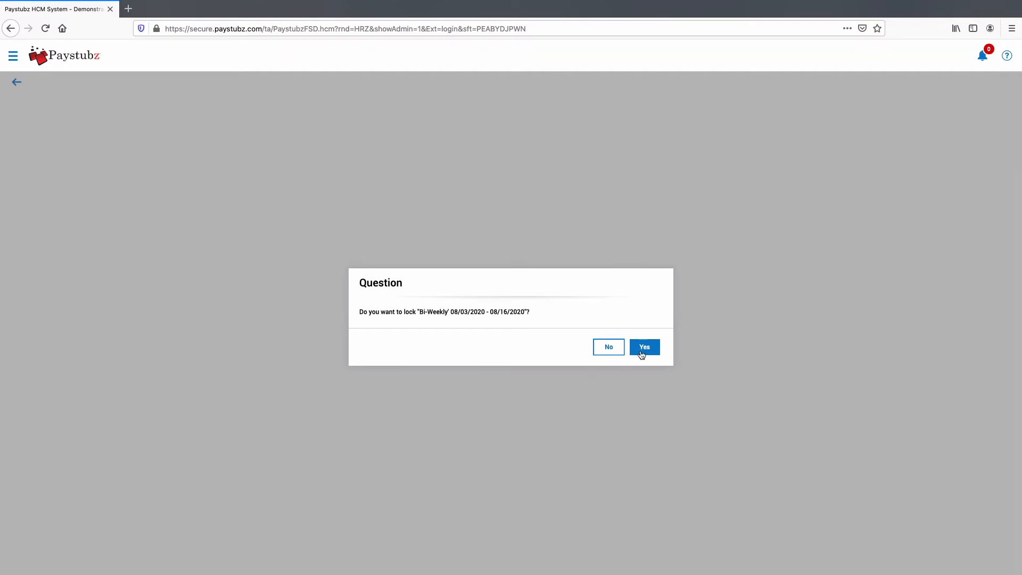
pyautogui.click(644, 348)
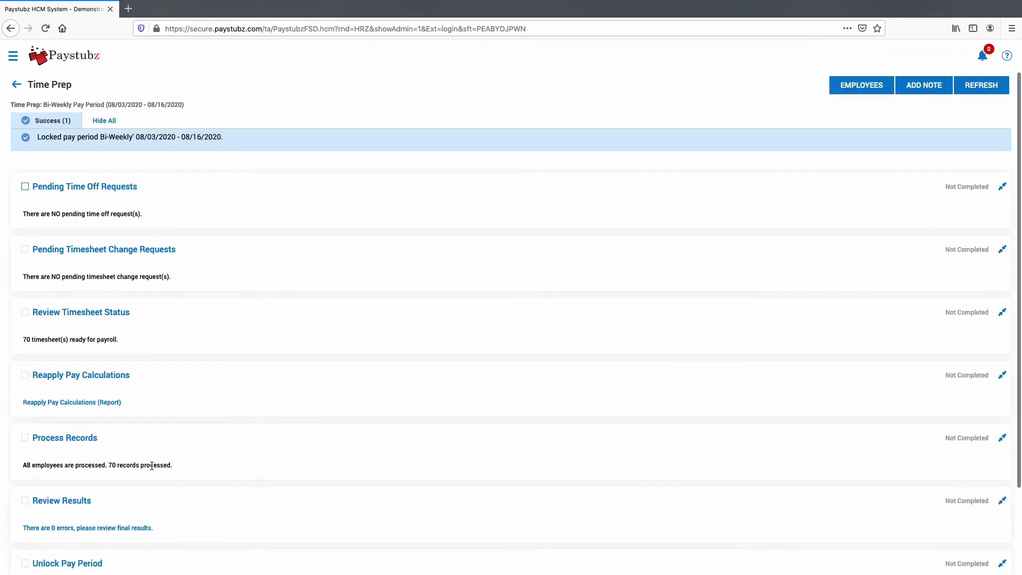
pyautogui.scroll(-3, 151, 464)
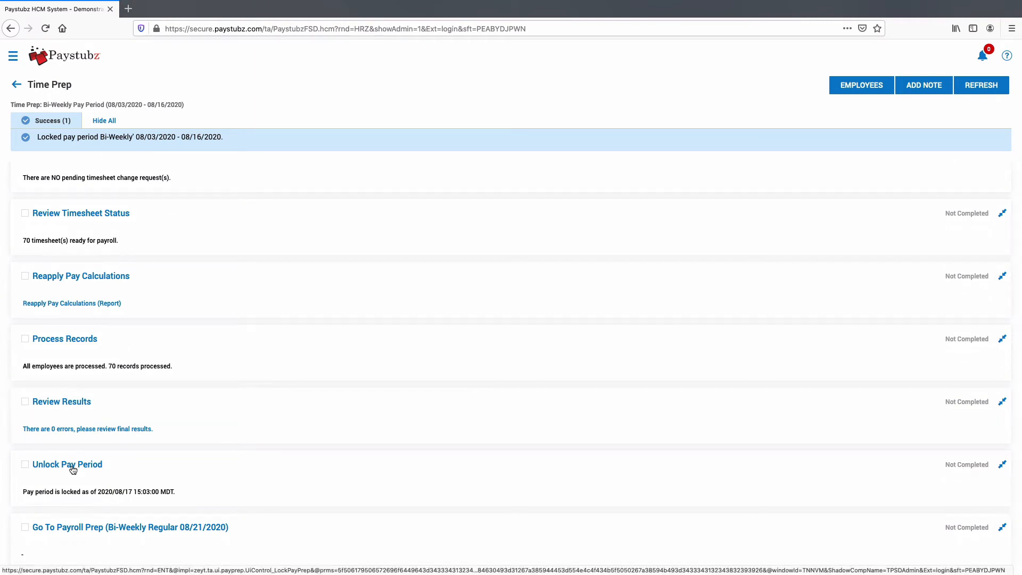
# - Initiate payroll for All On Assigned Pay Period with Regular type, creating 70 statements
pyautogui.click(79, 528)
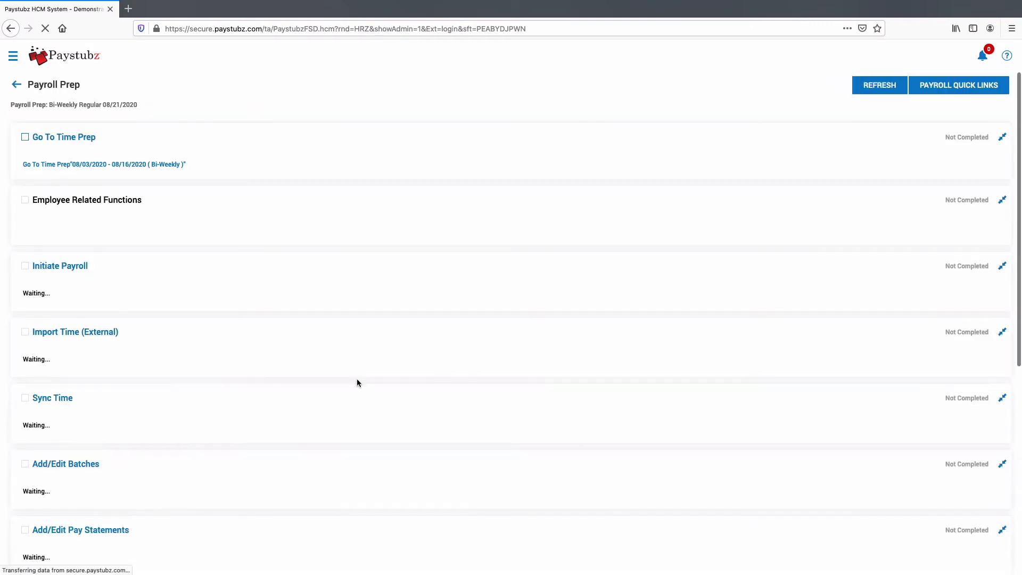
pyautogui.click(49, 276)
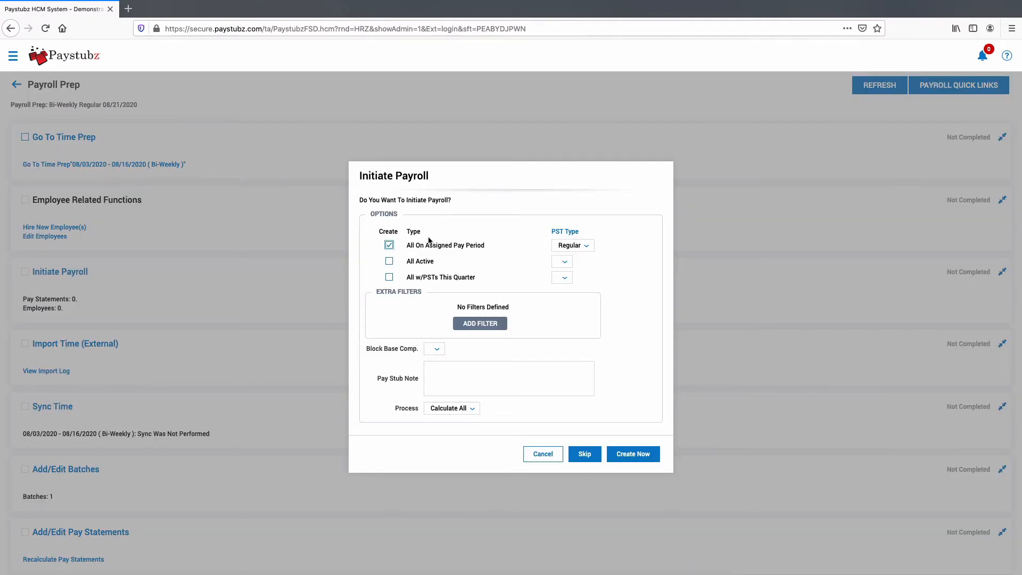
pyautogui.click(637, 455)
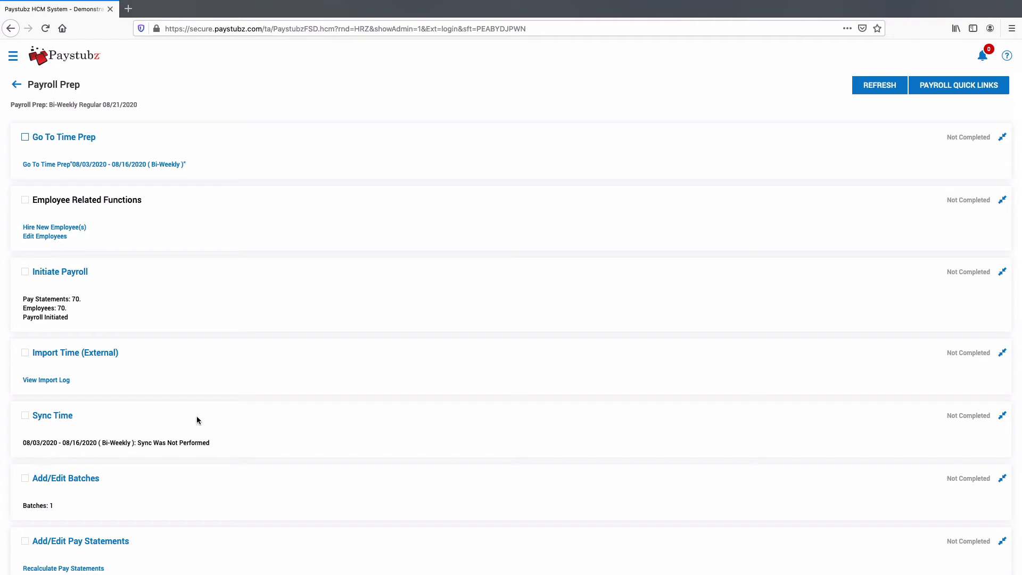
# - Sync time for the Bi-Weekly 08/03–08/16/2020 pay period
pyautogui.click(57, 418)
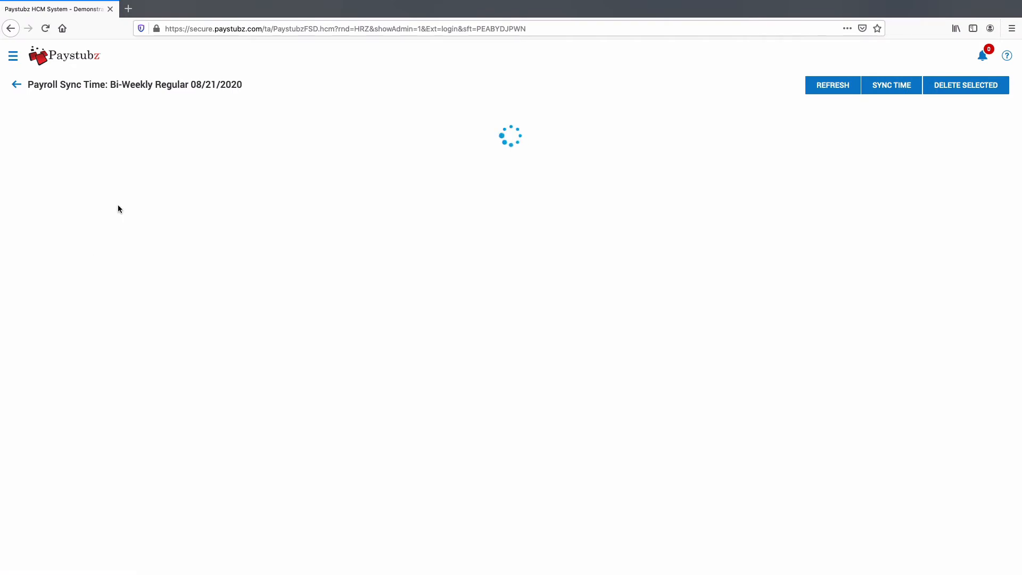
pyautogui.click(22, 197)
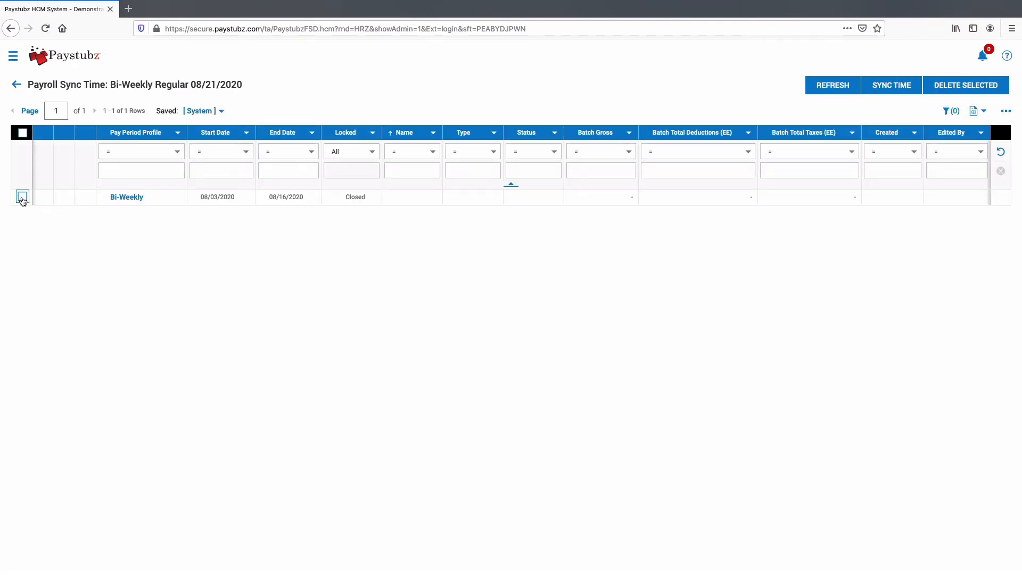
pyautogui.click(900, 87)
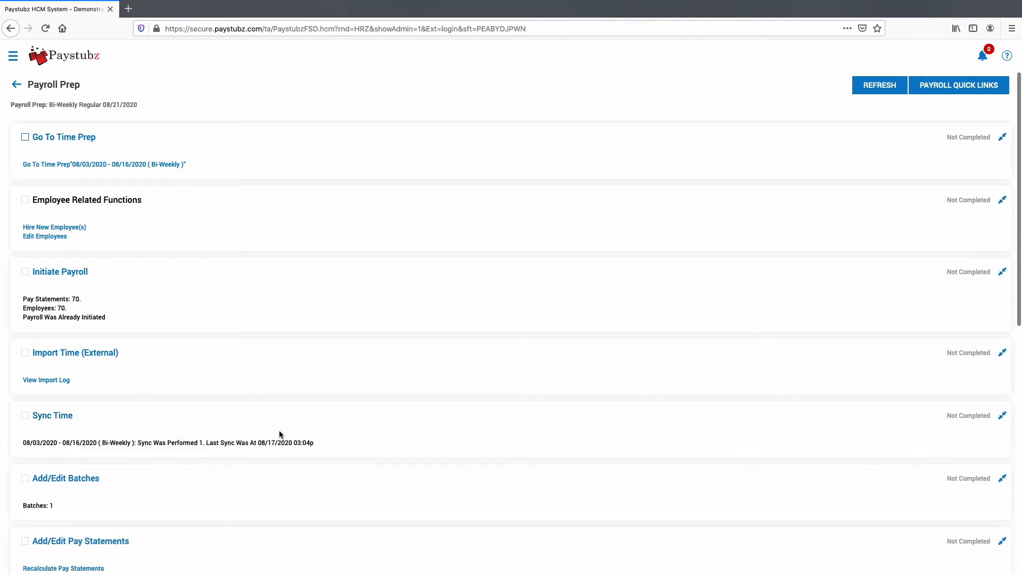
# - Mark the retirement contribution change alert as completed and return to payroll prep
pyautogui.scroll(-1, 279, 435)
pyautogui.scroll(-5, 278, 433)
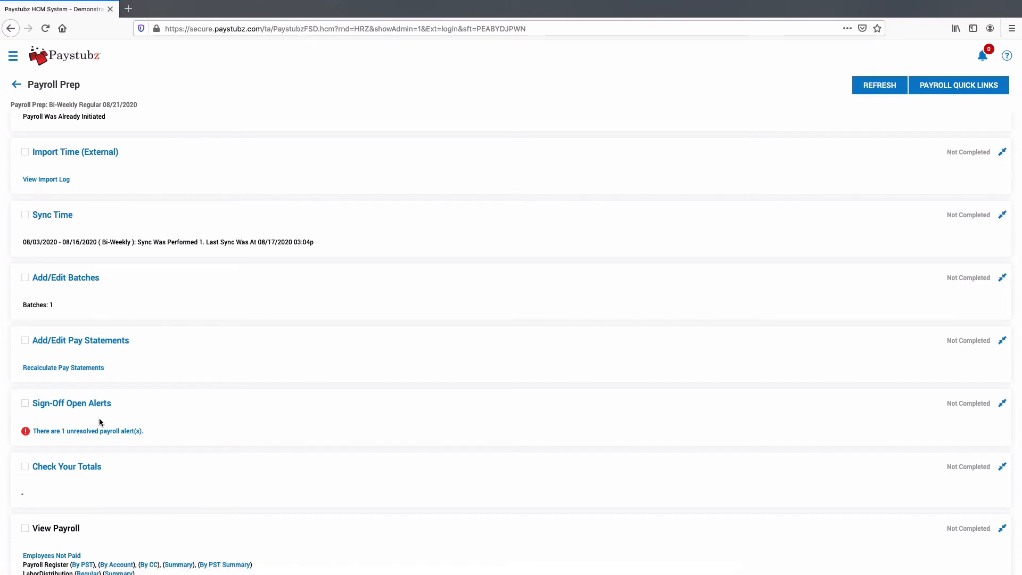
pyautogui.click(93, 432)
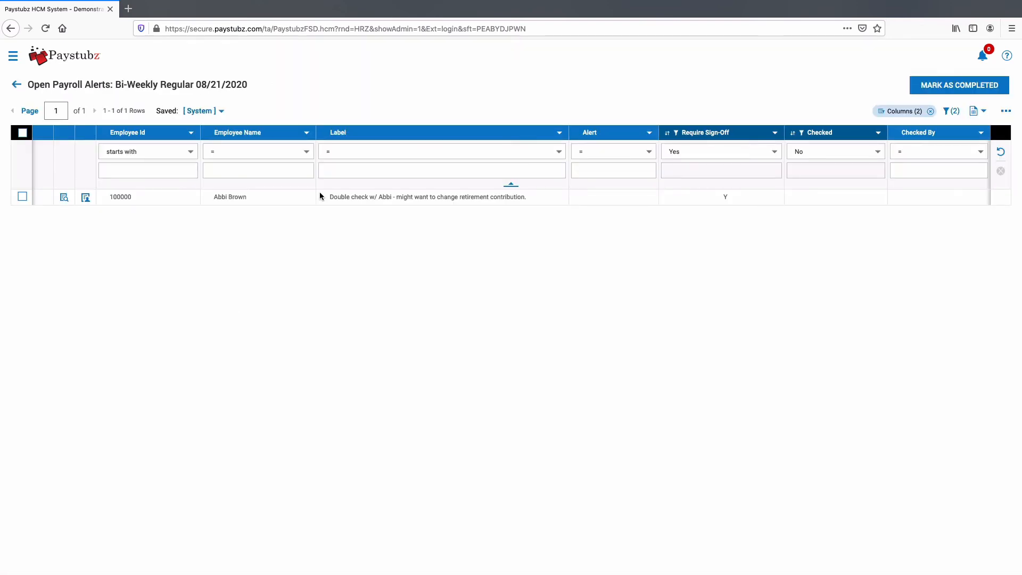
pyautogui.moveTo(328, 196); pyautogui.dragTo(557, 203)
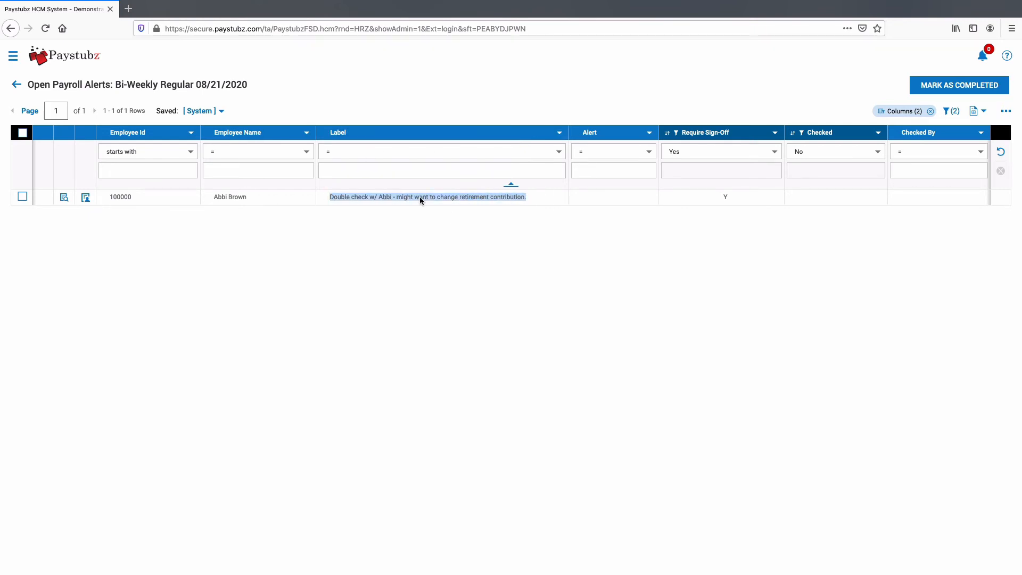
pyautogui.click(380, 206)
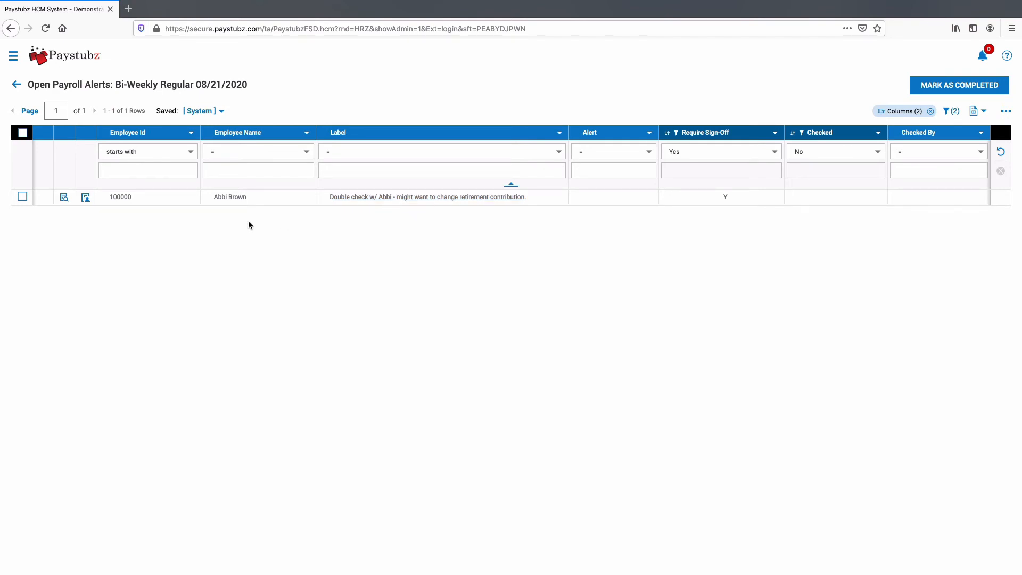
pyautogui.click(22, 198)
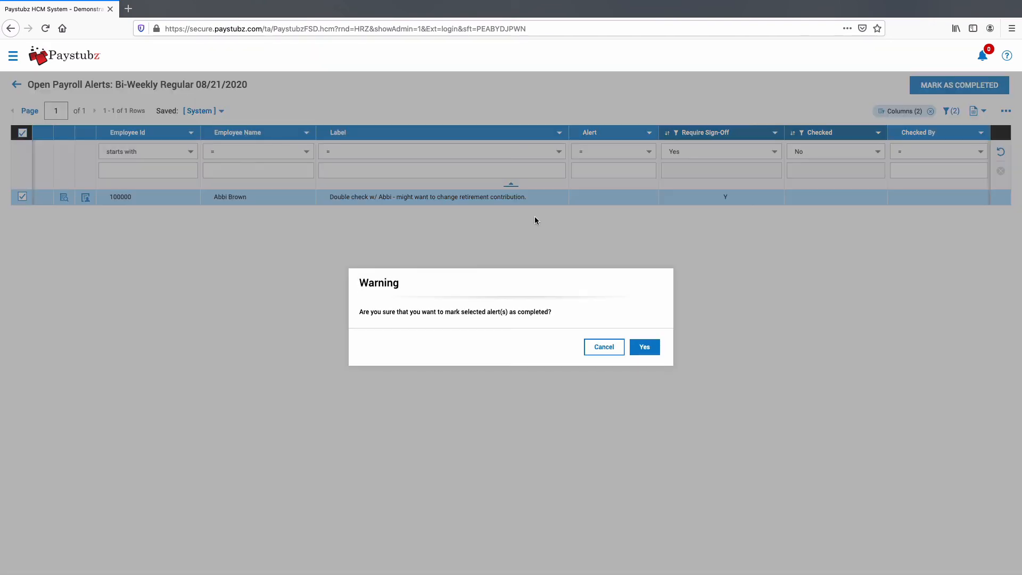
pyautogui.click(645, 346)
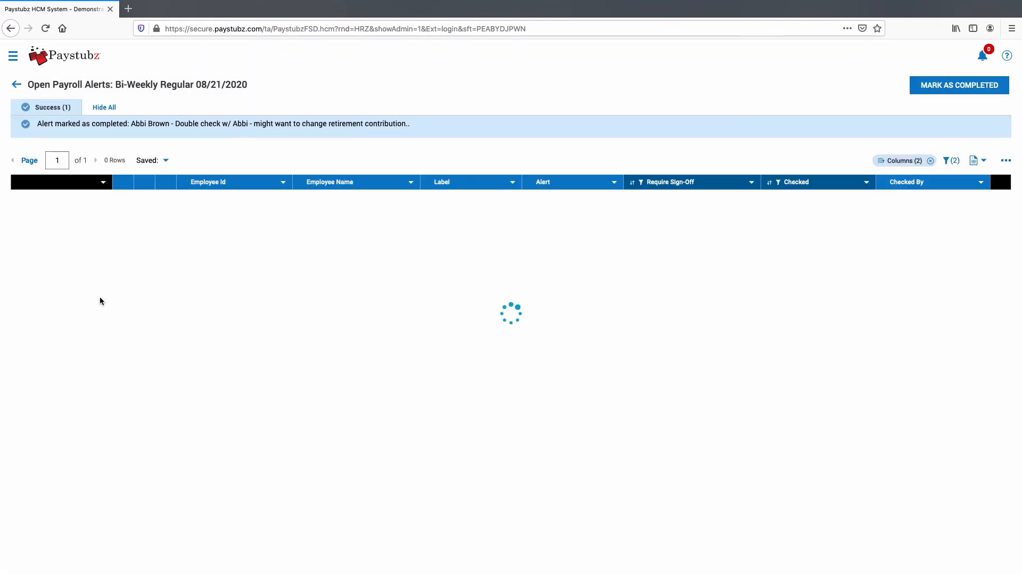
pyautogui.click(16, 86)
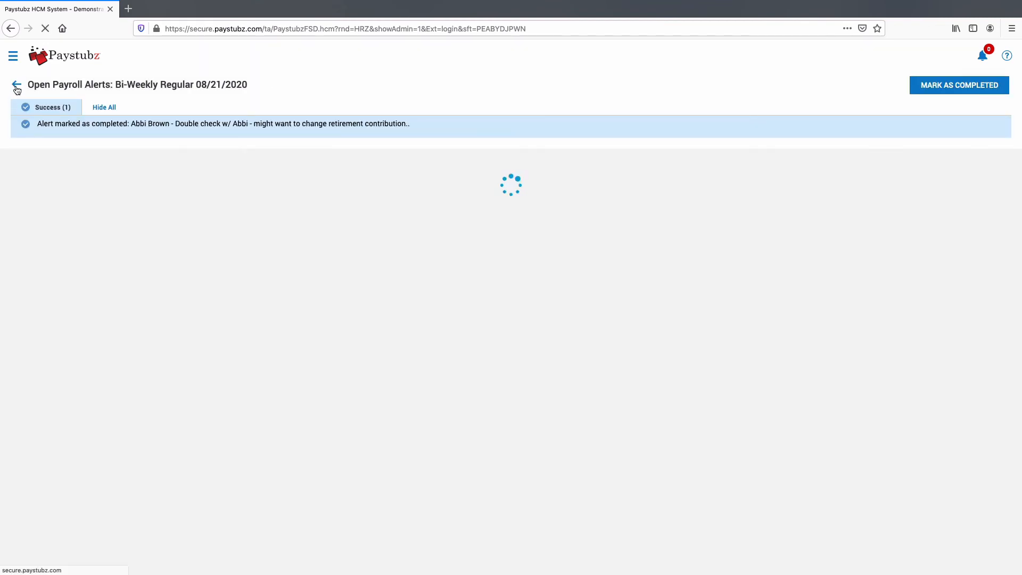
# - Open Add/Edit Pay Statements to list the 70 statements for the 08/21/2020 payroll
pyautogui.scroll(-3, 206, 365)
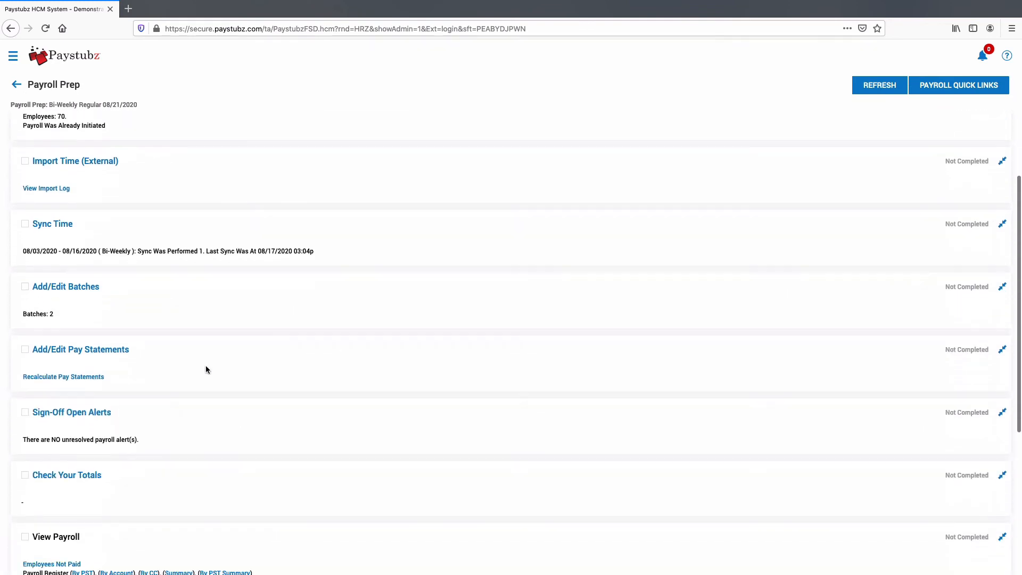
pyautogui.click(73, 353)
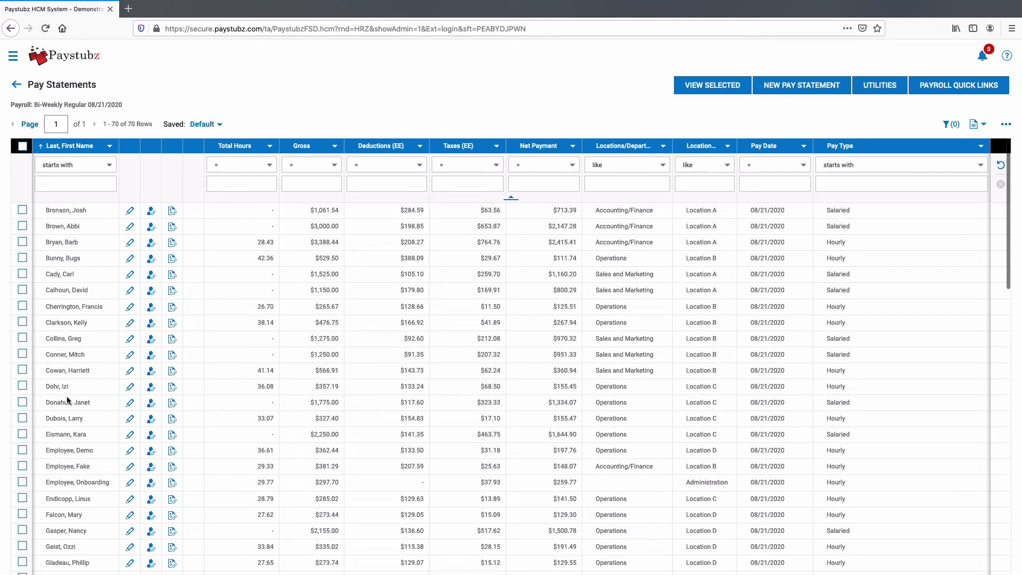
# - Add a $250 Commission earning to the 36.08-hour employee's pay statement
pyautogui.click(130, 387)
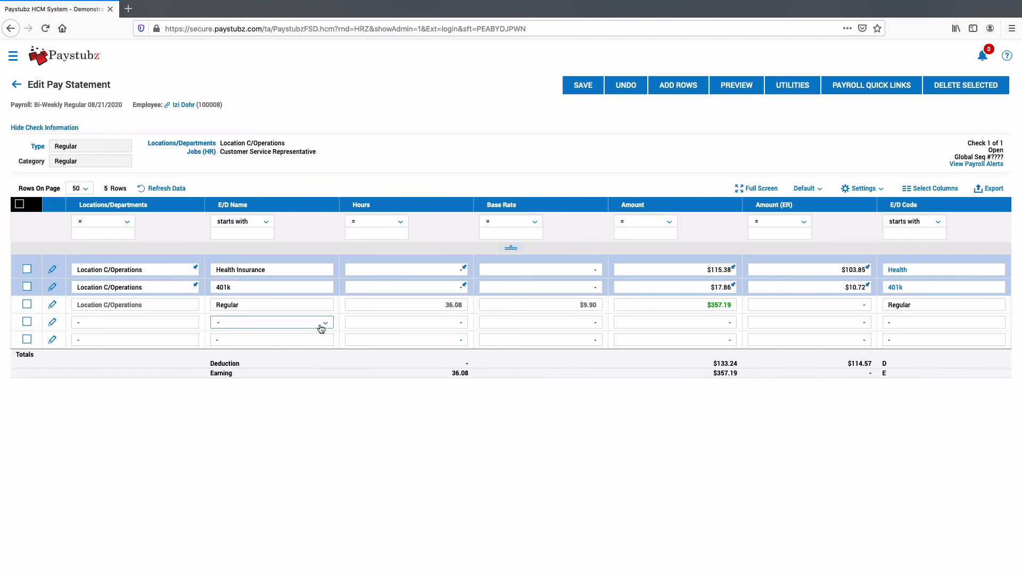
pyautogui.click(323, 325)
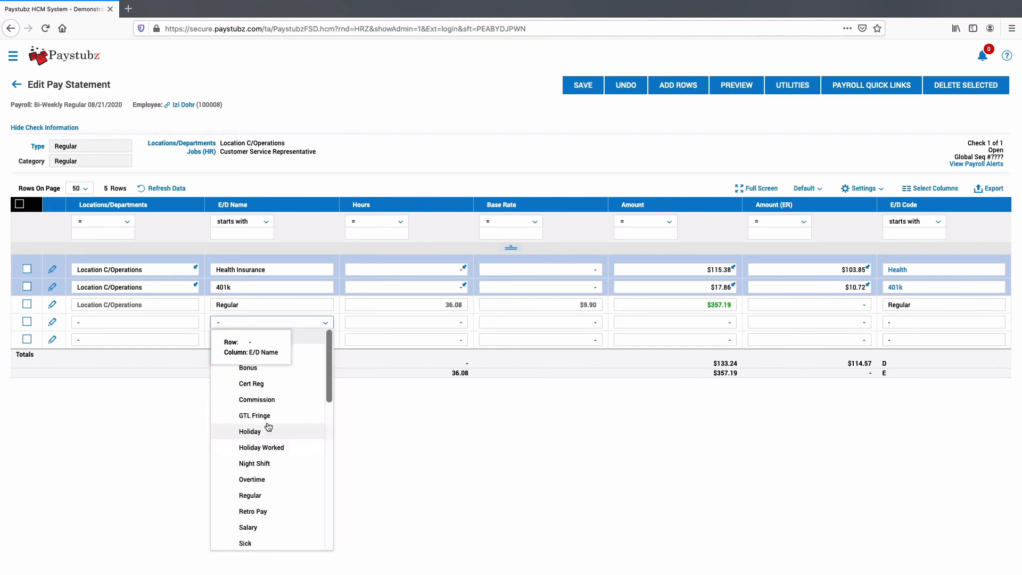
pyautogui.click(271, 401)
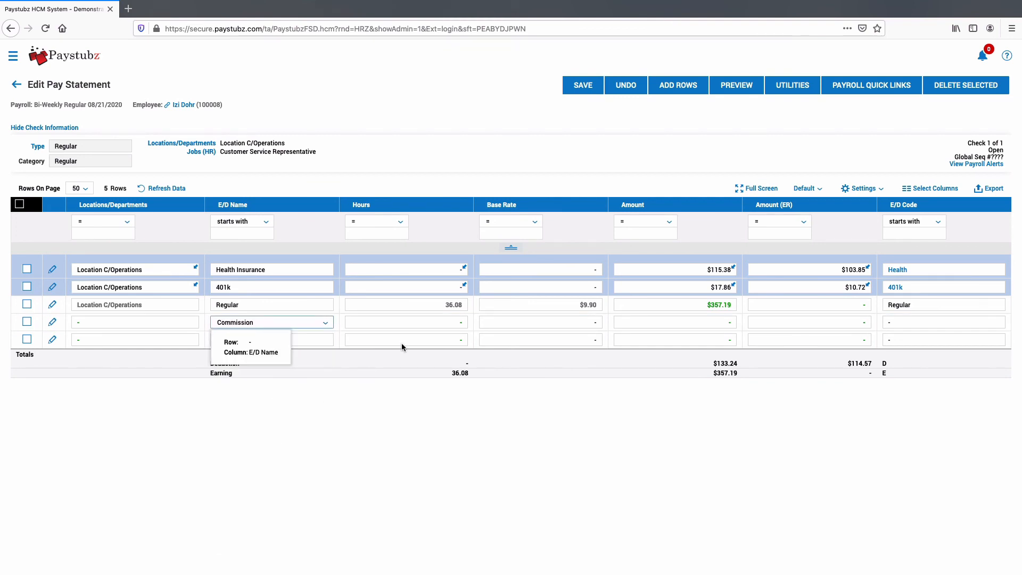
pyautogui.click(667, 324)
pyautogui.write('250')
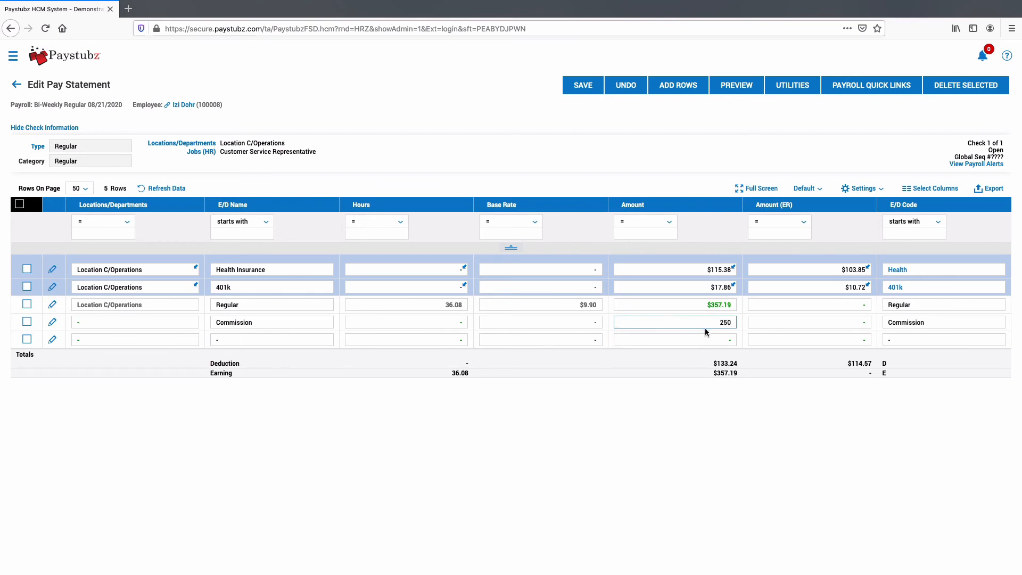
# - Save the pay statement, now at $607.19 earnings, and check its preview
pyautogui.click(583, 85)
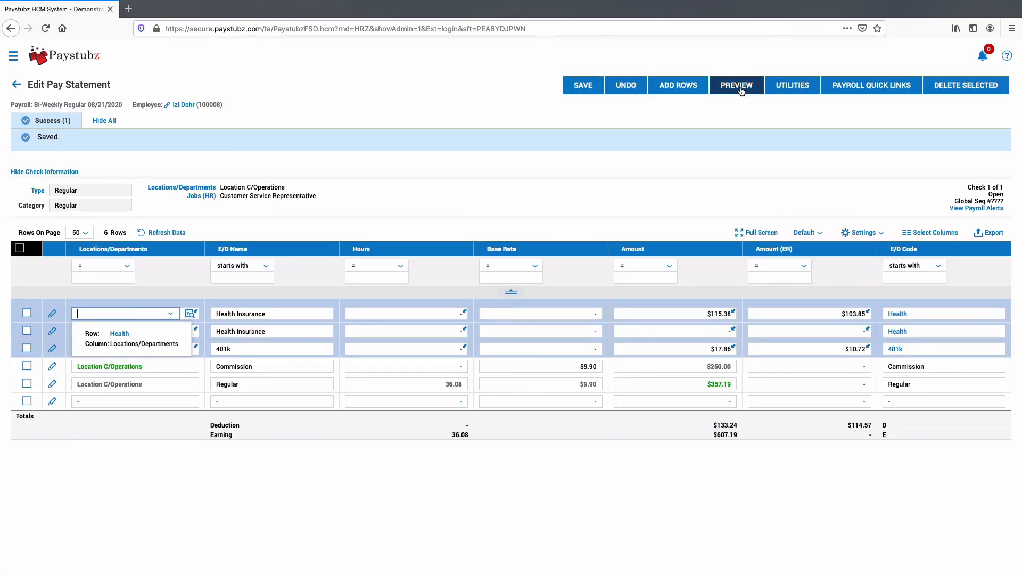
pyautogui.click(740, 88)
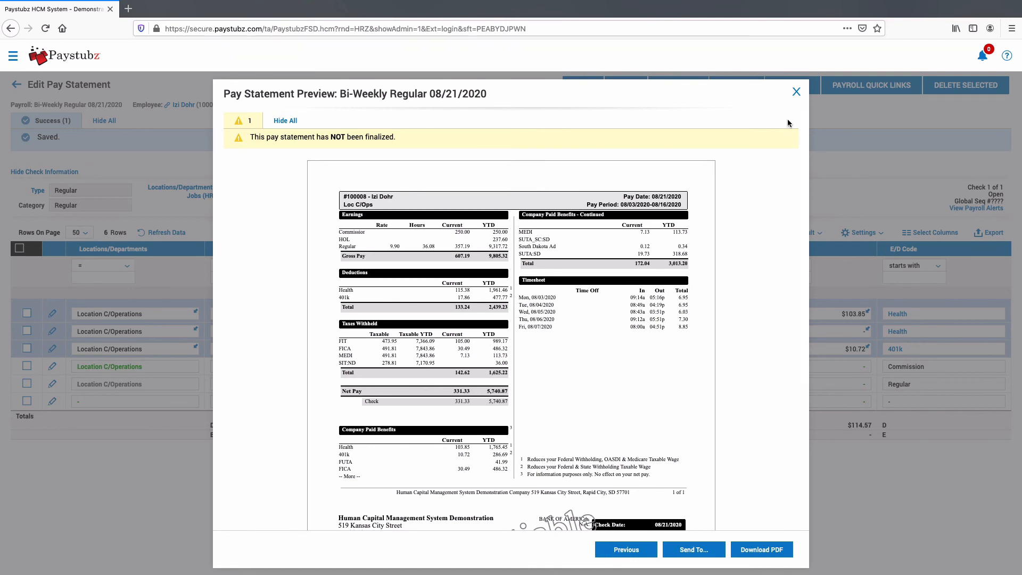
pyautogui.click(796, 91)
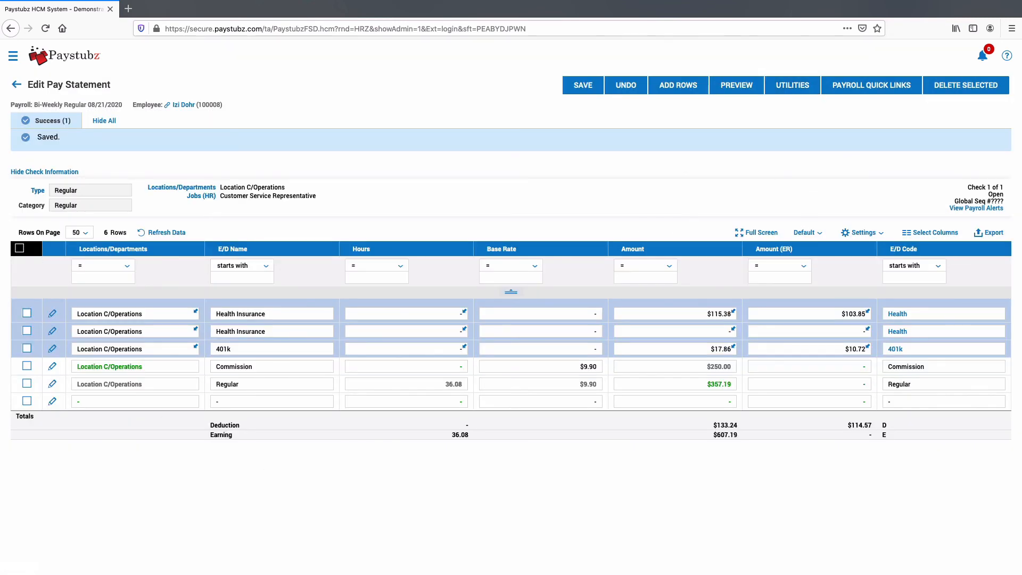
# - Return to the Bi-Weekly Regular 08/21/2020 Payroll Prep checklist and scroll down to Pre Process Payroll
pyautogui.click(16, 84)
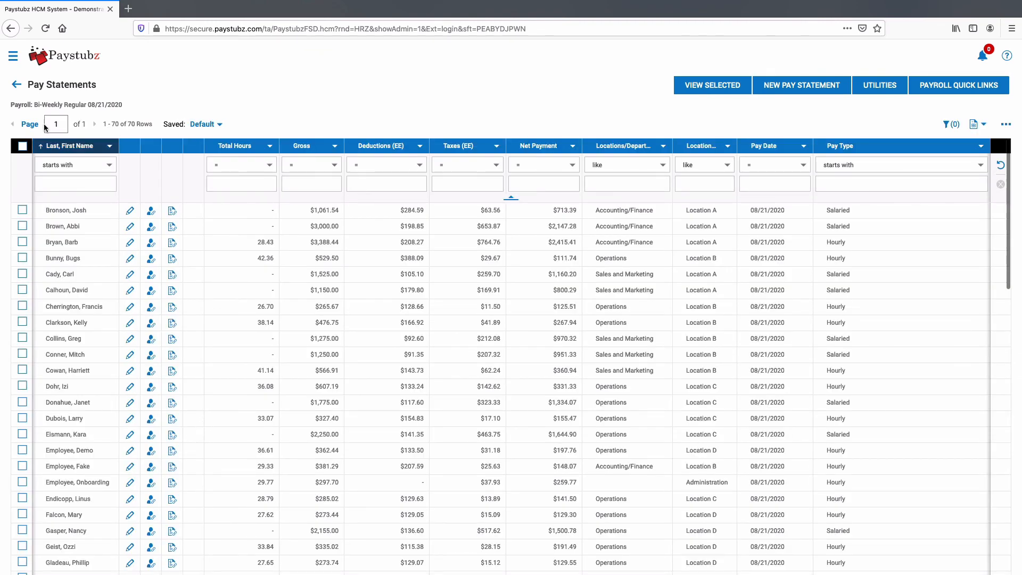
pyautogui.click(16, 84)
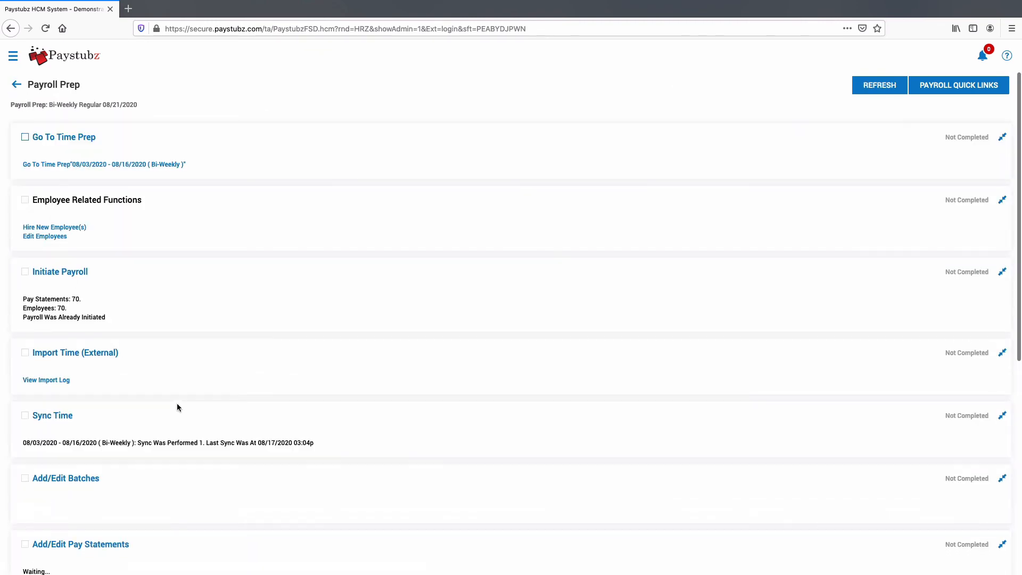
pyautogui.scroll(-5, 181, 426)
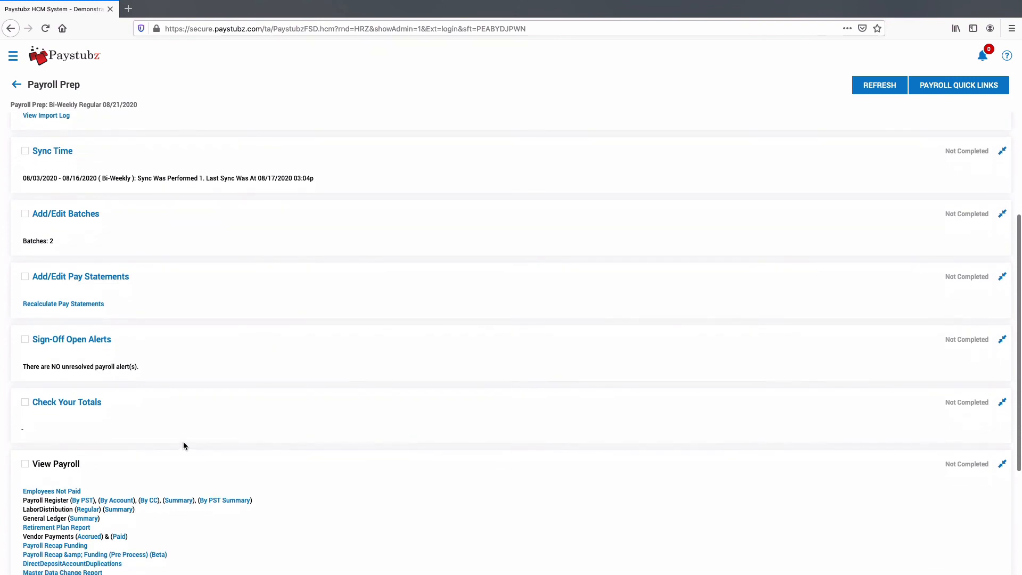
pyautogui.scroll(-3, 197, 434)
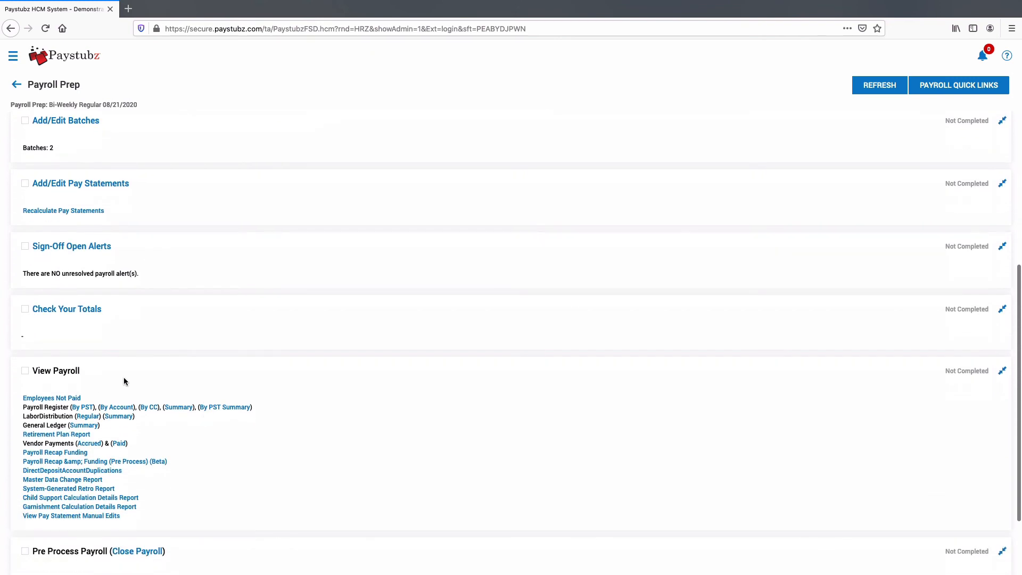
pyautogui.scroll(-3, 250, 485)
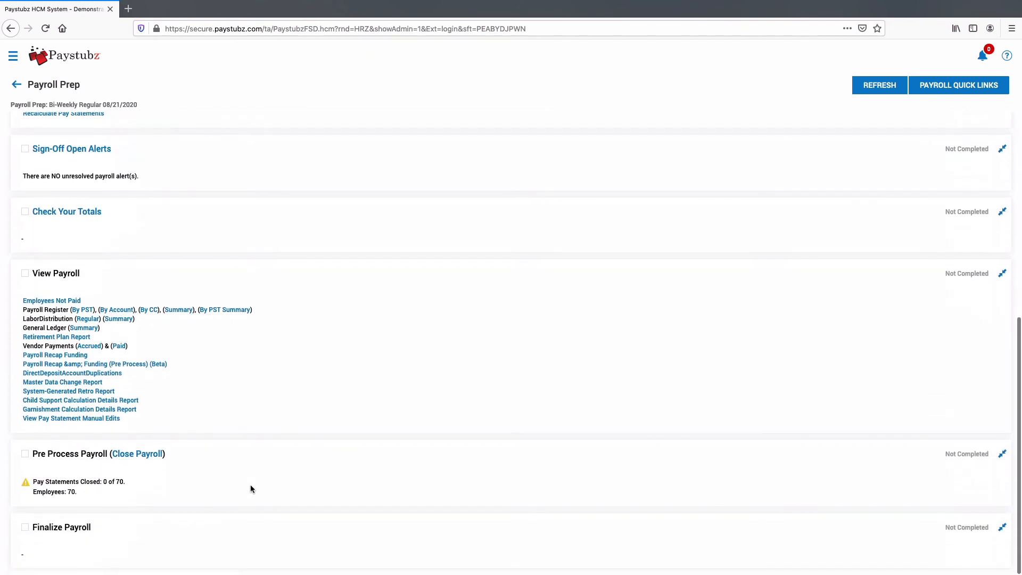